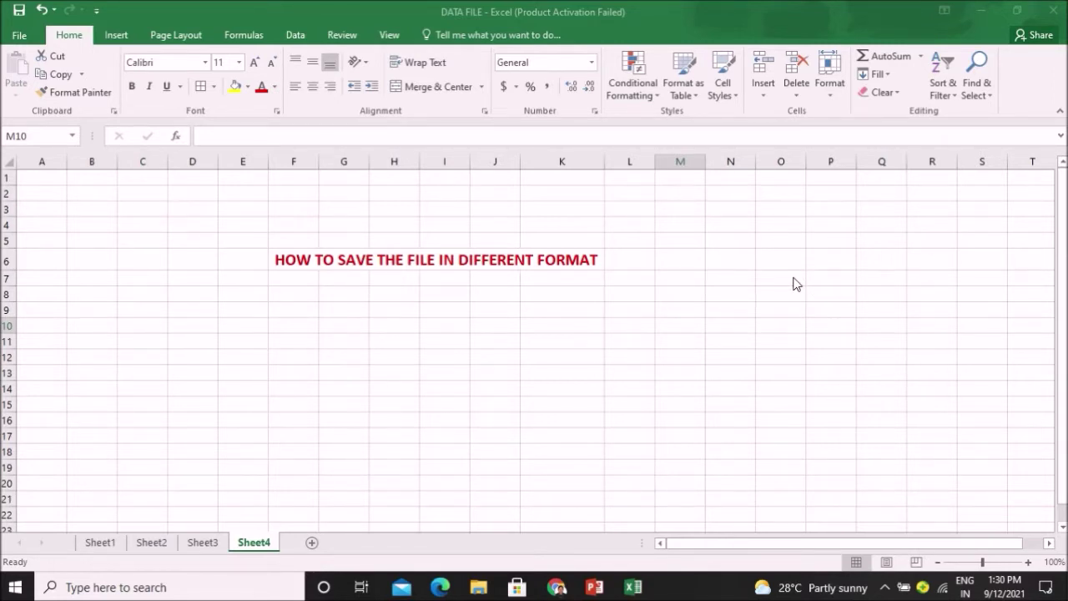
Review Sheet1 to Sheet4, then settle on Sheet2's marks table with cell E11 selected.
click(163, 551)
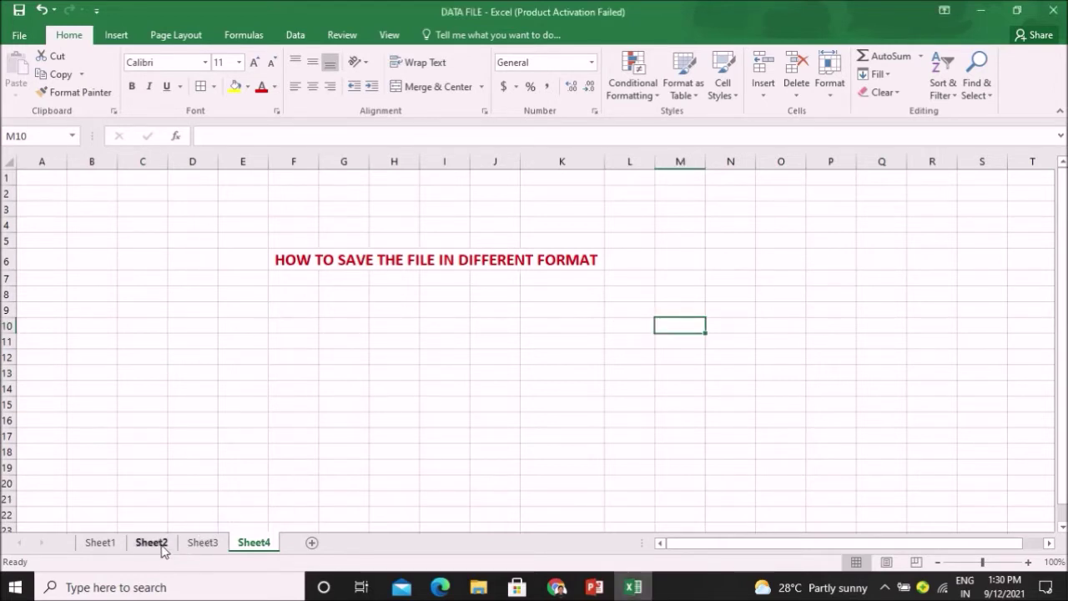
click(201, 543)
click(167, 546)
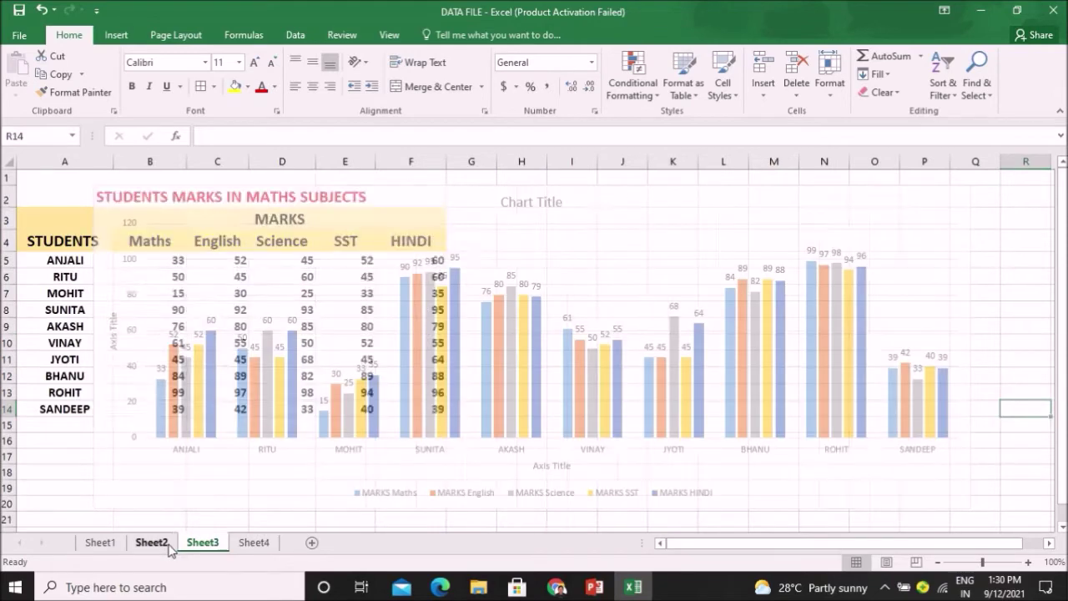
click(107, 546)
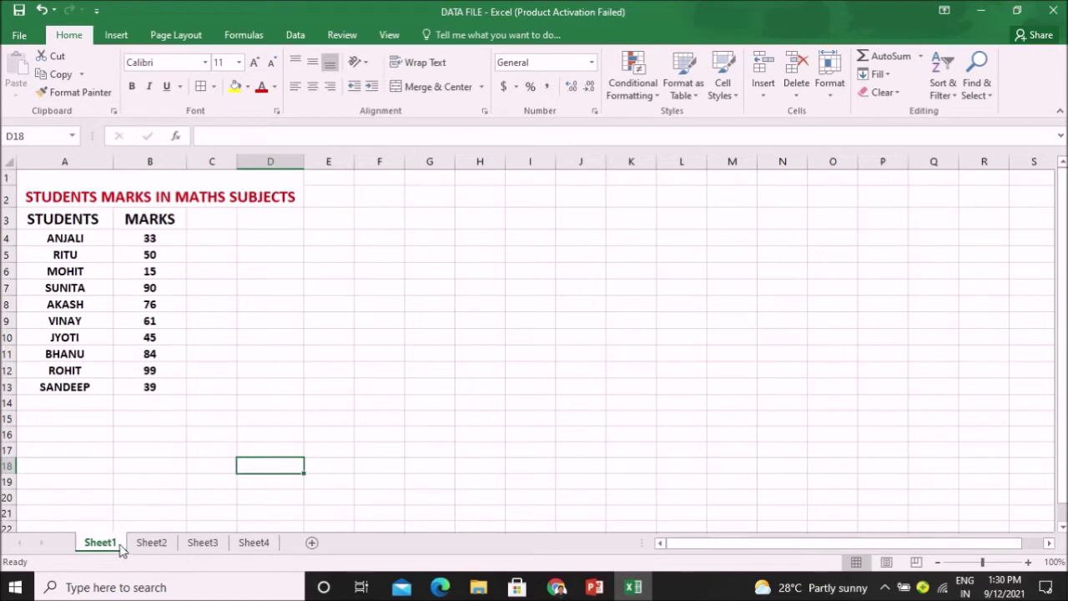
click(152, 543)
click(207, 543)
click(252, 544)
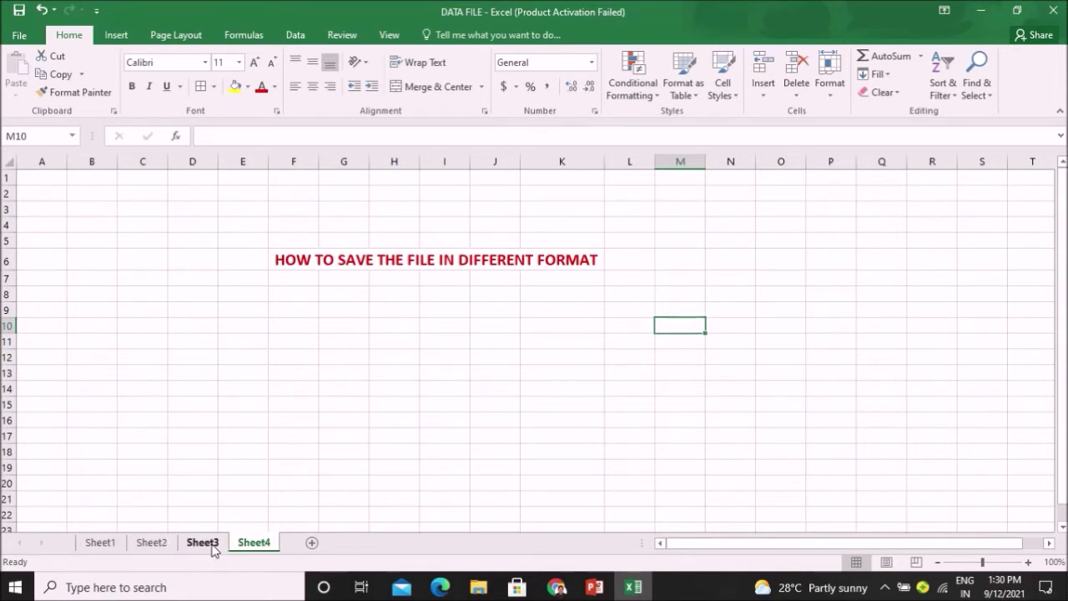
click(214, 550)
click(159, 548)
click(115, 544)
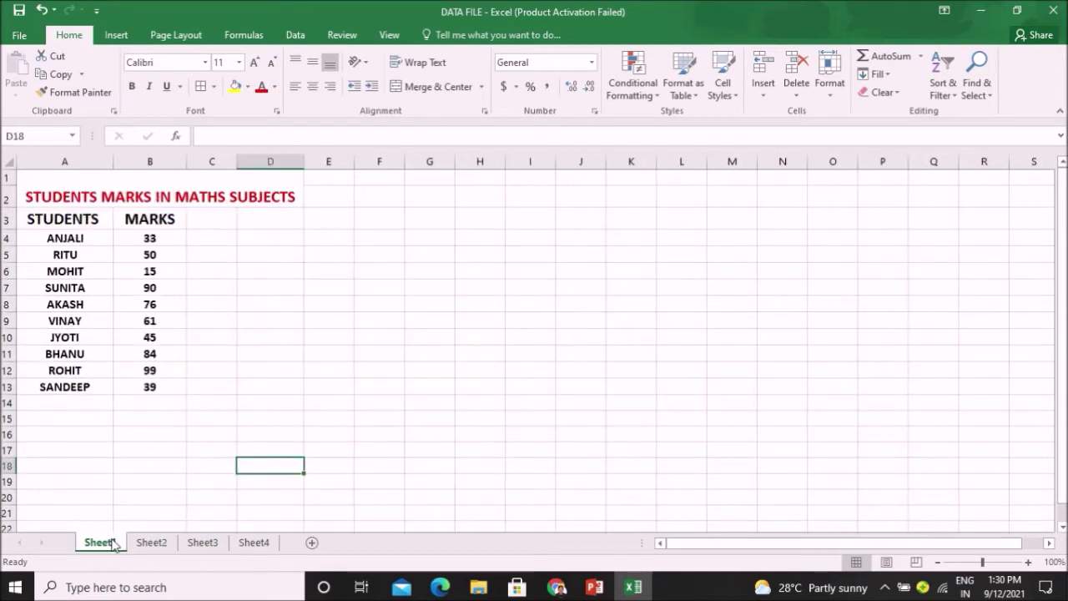
click(151, 542)
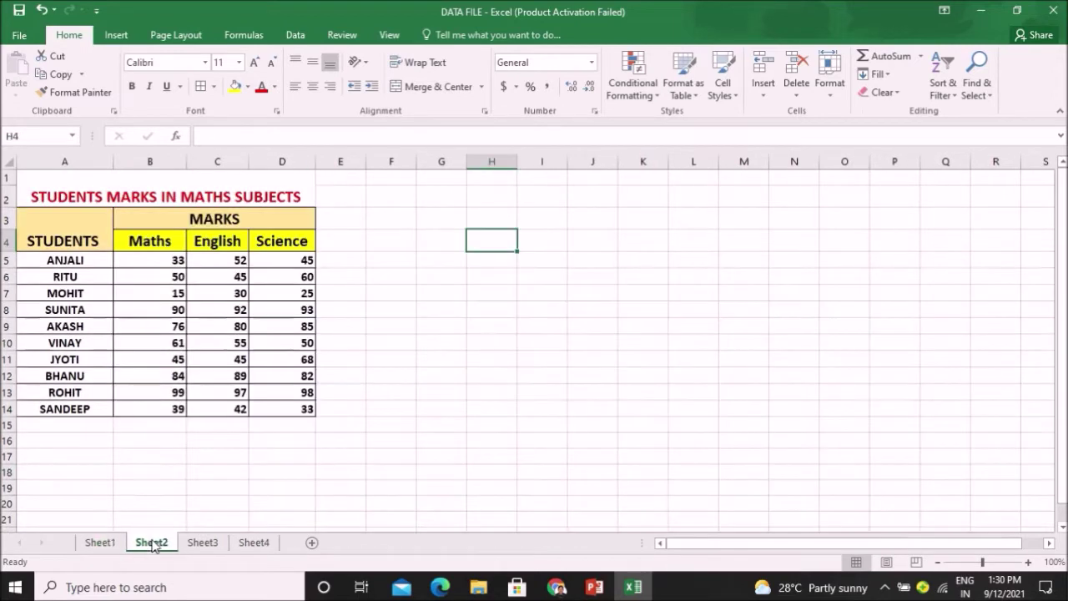
click(356, 364)
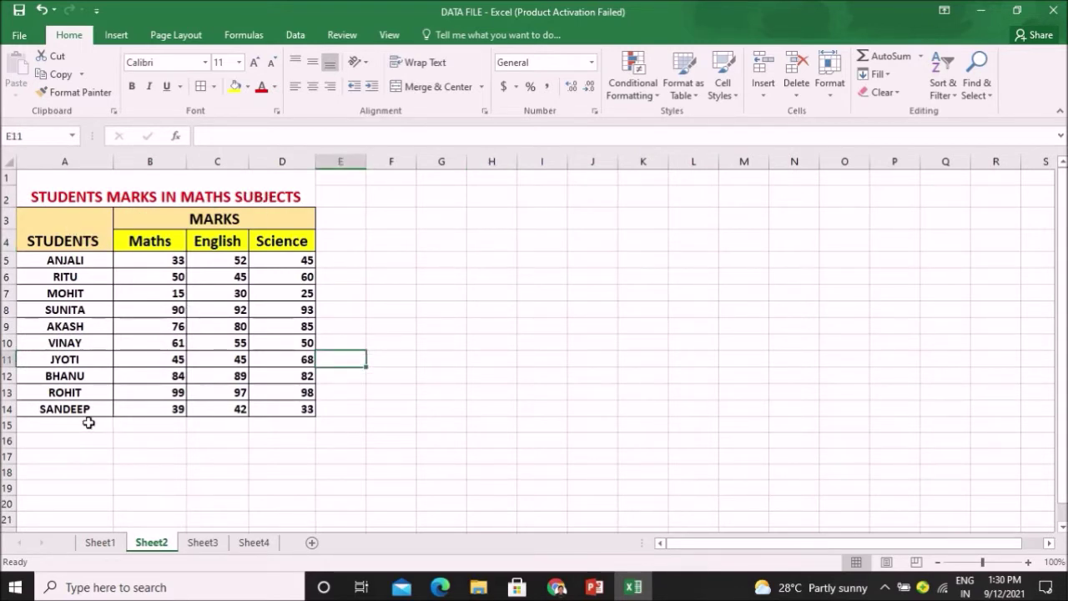
Save the DATA FILE workbook, then start typing DATA in cell G9 on Sheet2.
click(17, 37)
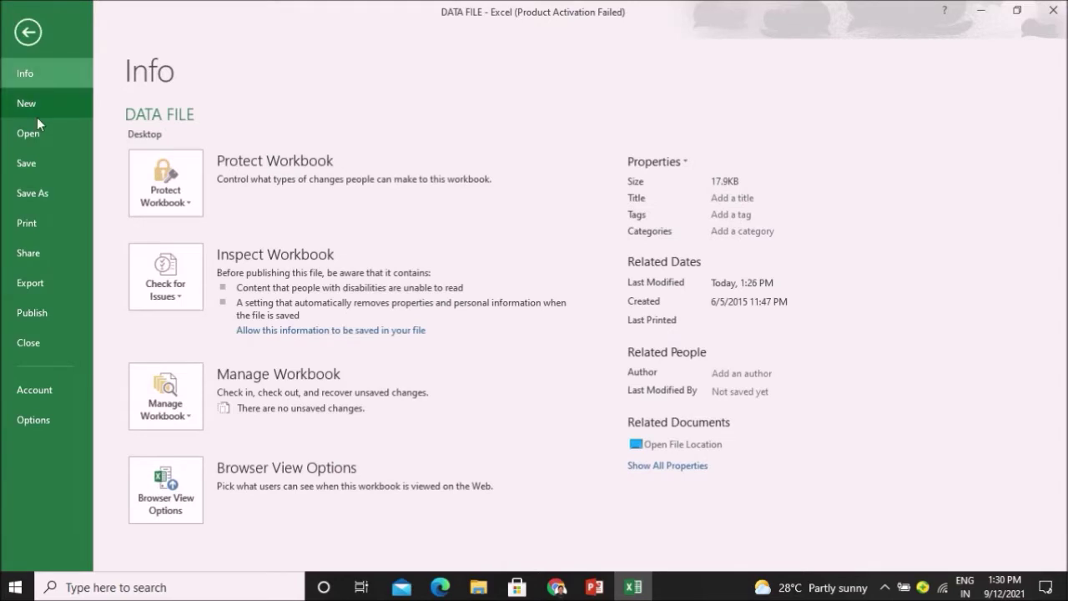
click(28, 32)
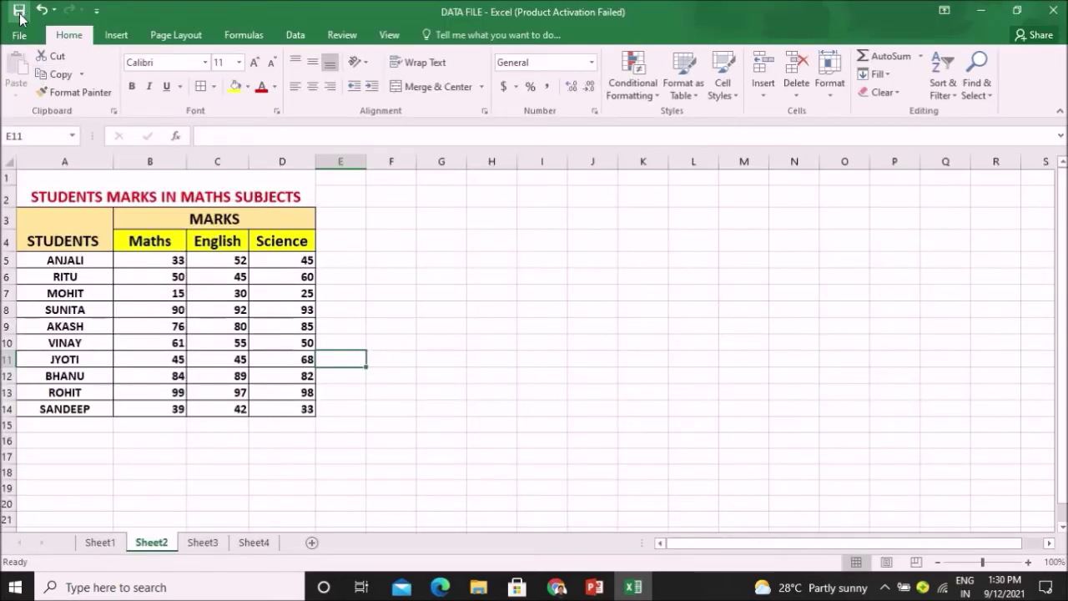
click(22, 15)
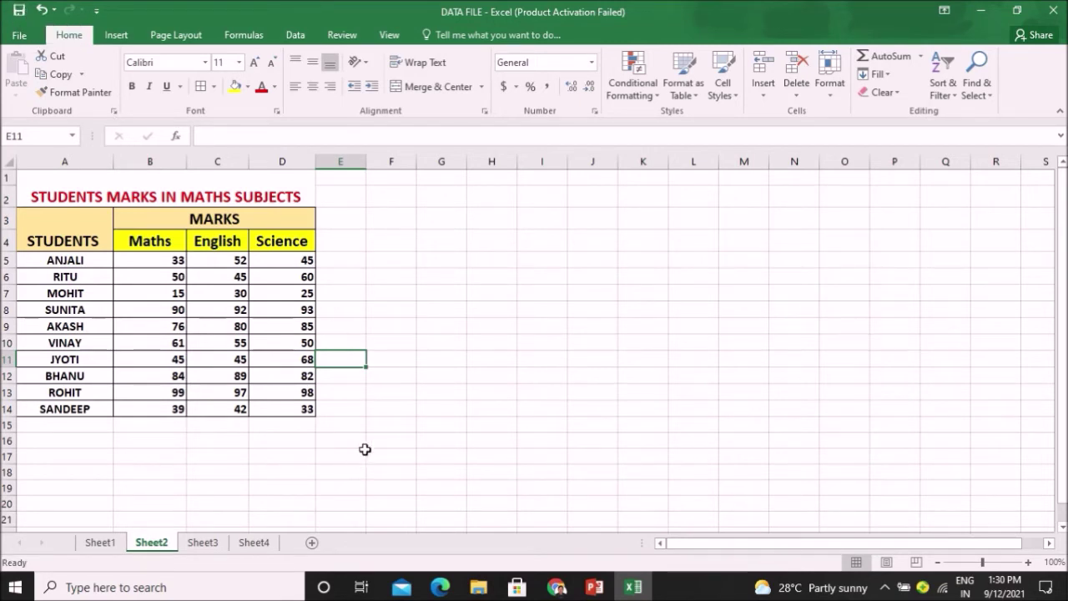
click(461, 328)
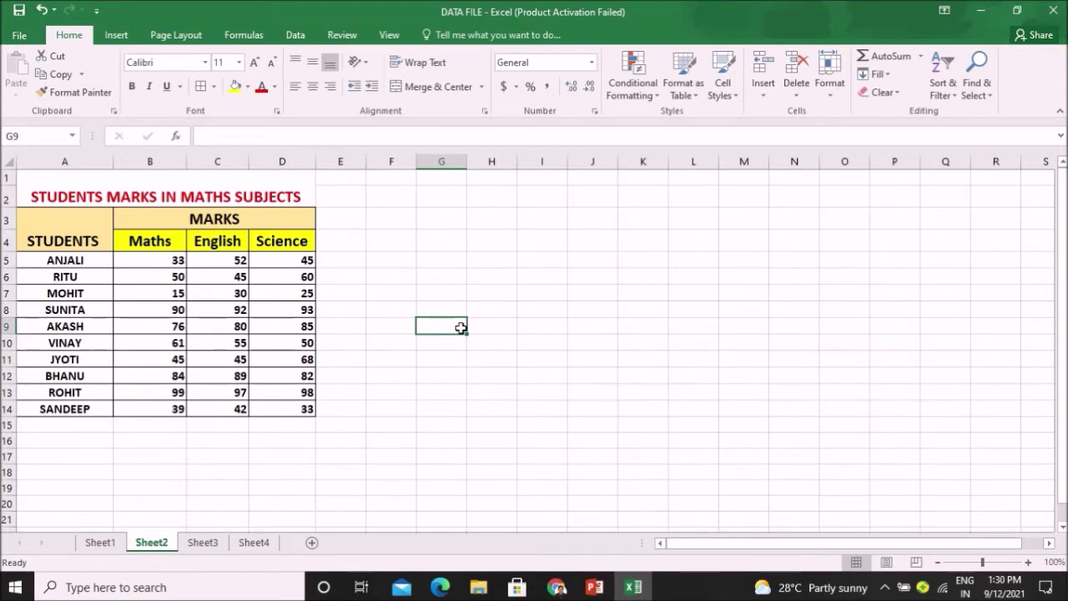
text(DATA)
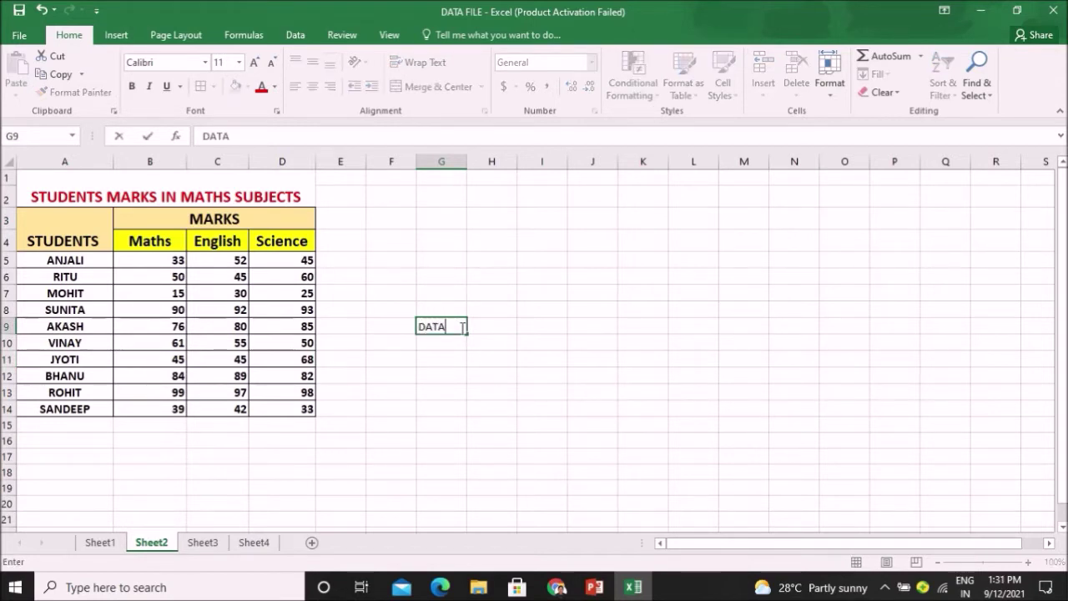
Commit DATA in G9, move to H15, and minimize Excel to the desktop.
click(491, 393)
click(488, 425)
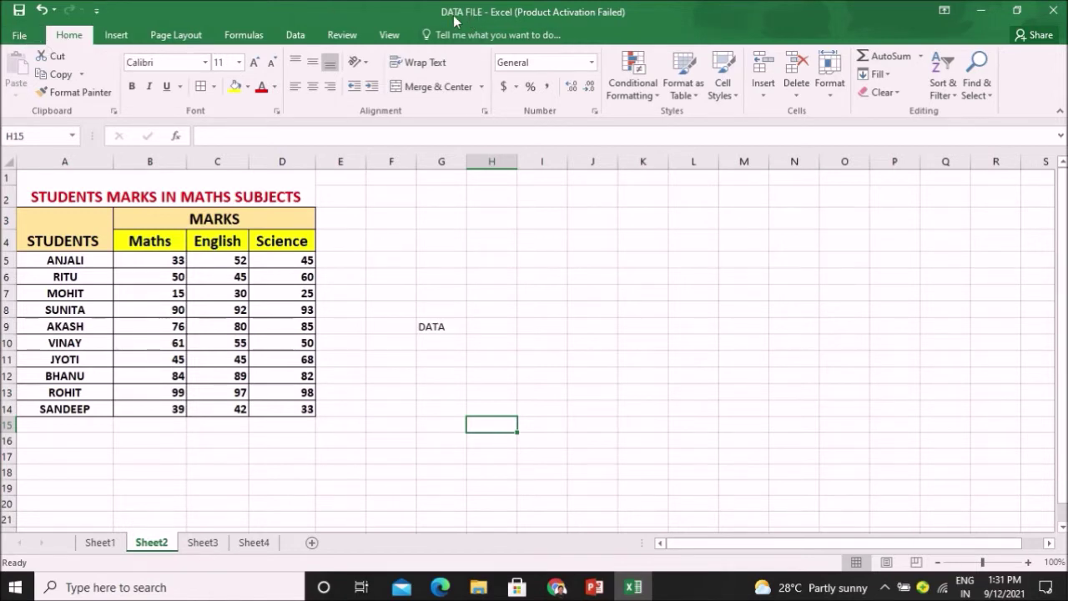
click(984, 12)
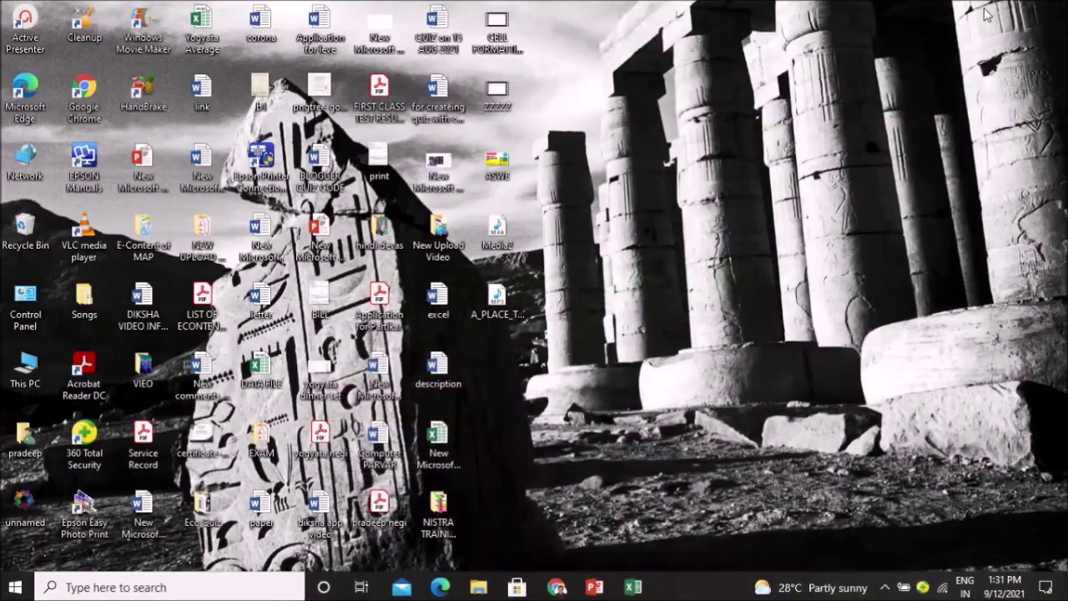
double_click(258, 371)
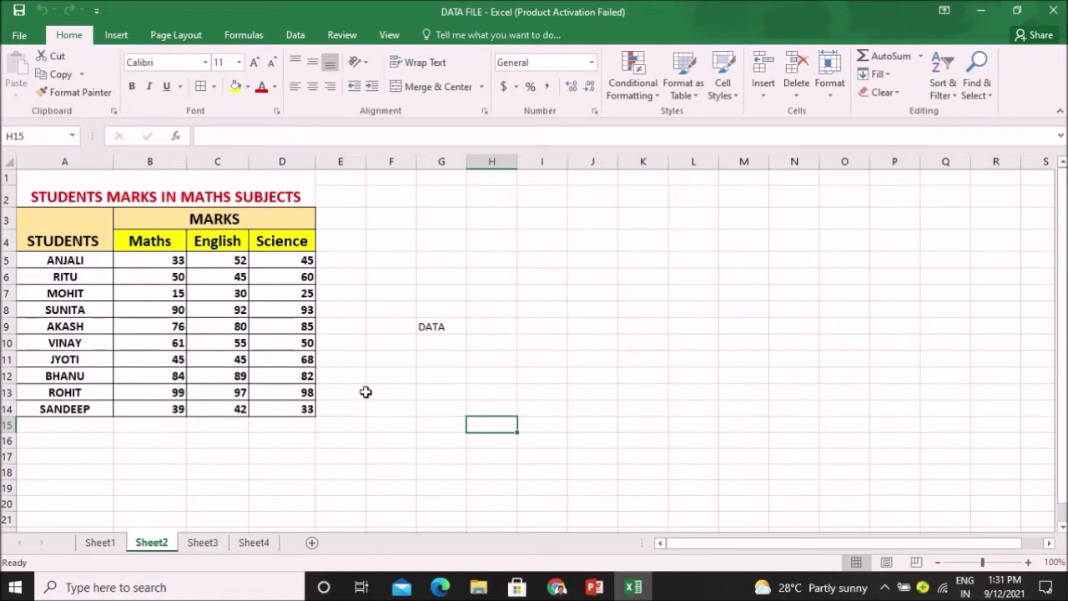
click(20, 36)
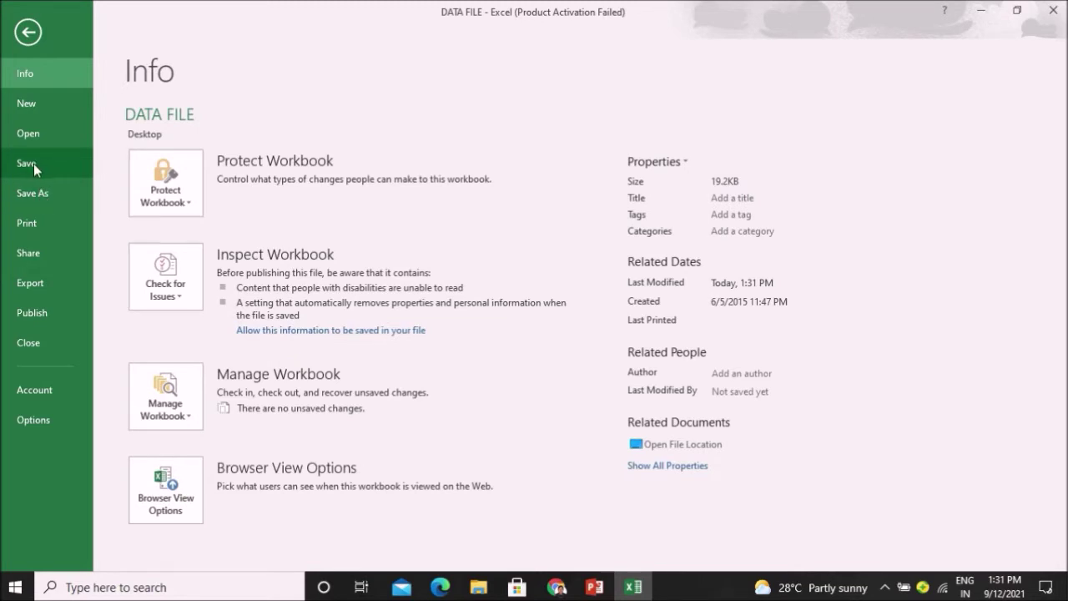
Save the workbook, then bring up the Save As page with its folder locations.
click(32, 164)
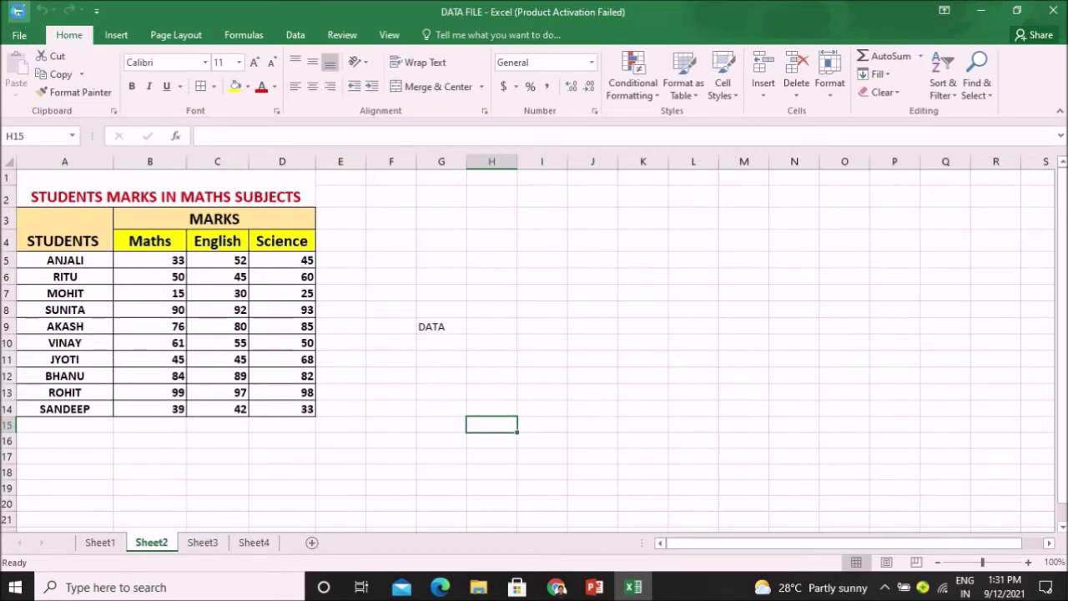
click(17, 40)
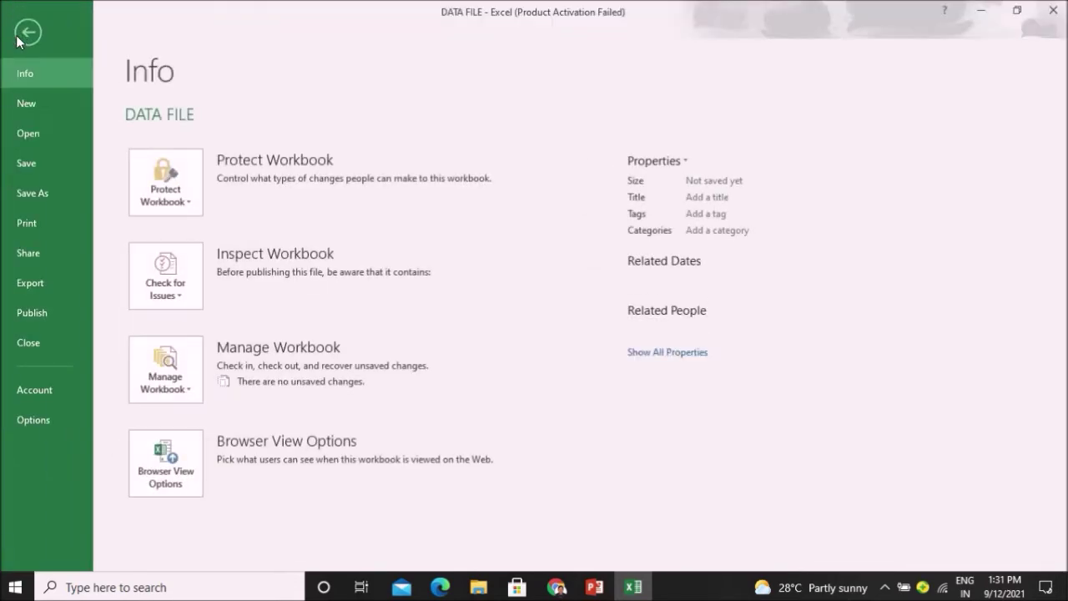
click(33, 194)
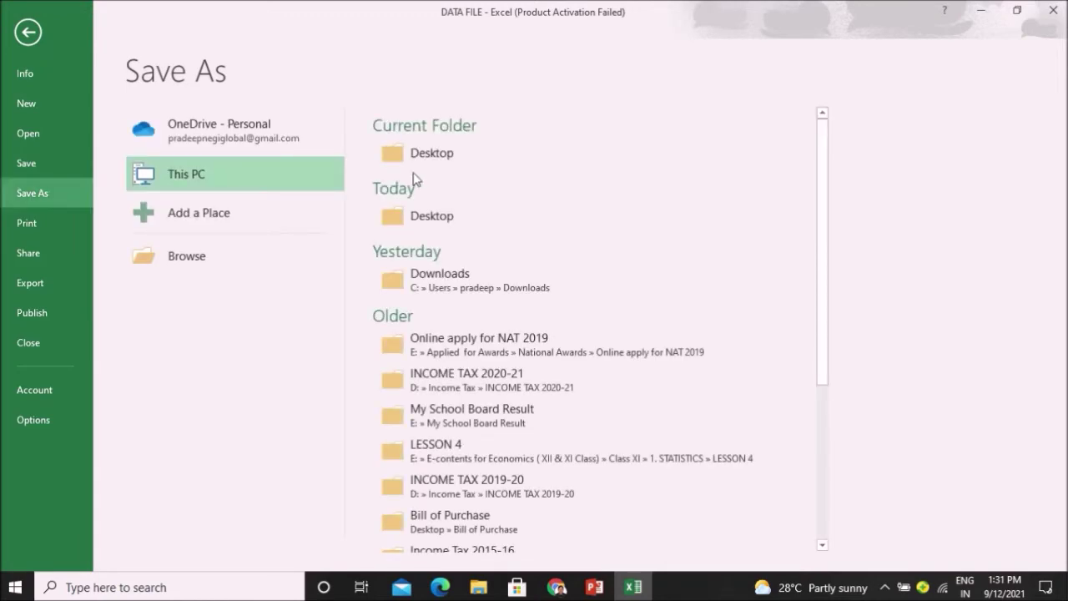
Save a copy of the workbook to the Desktop named DATA FILE 2.
click(447, 154)
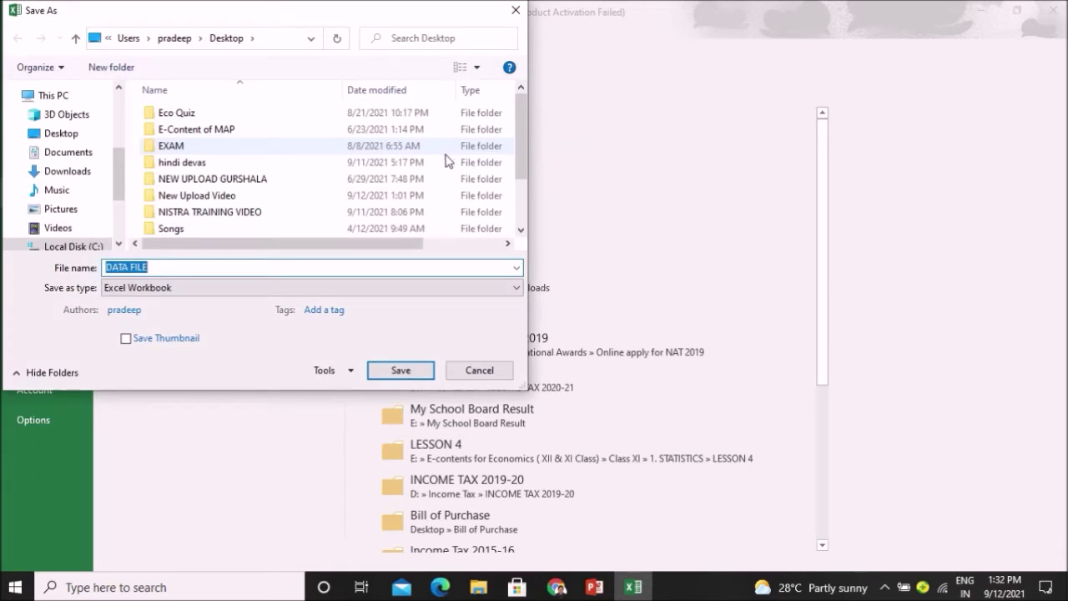
click(74, 136)
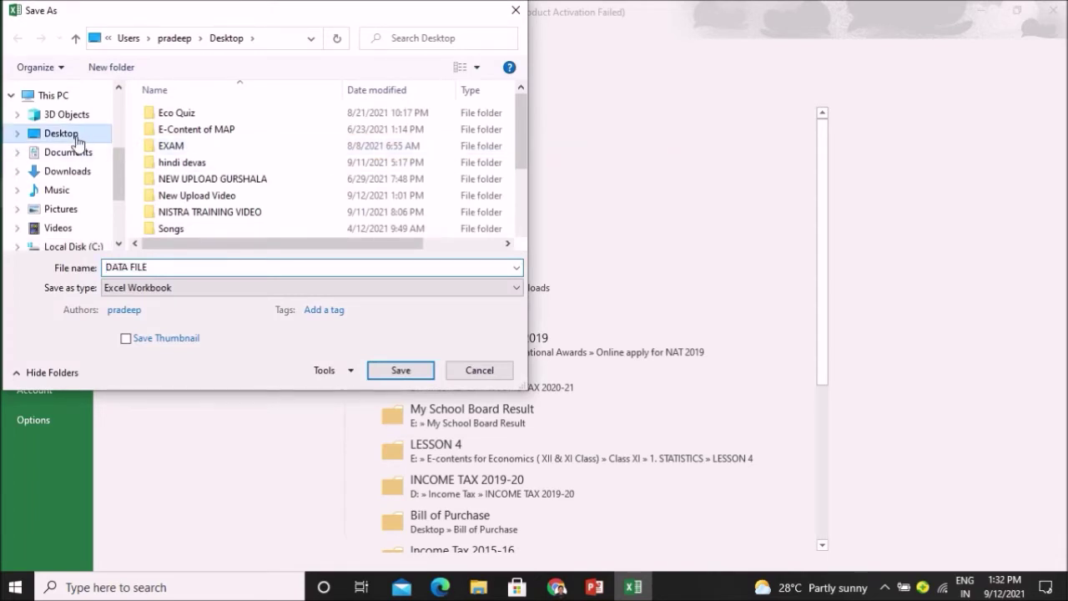
click(150, 268)
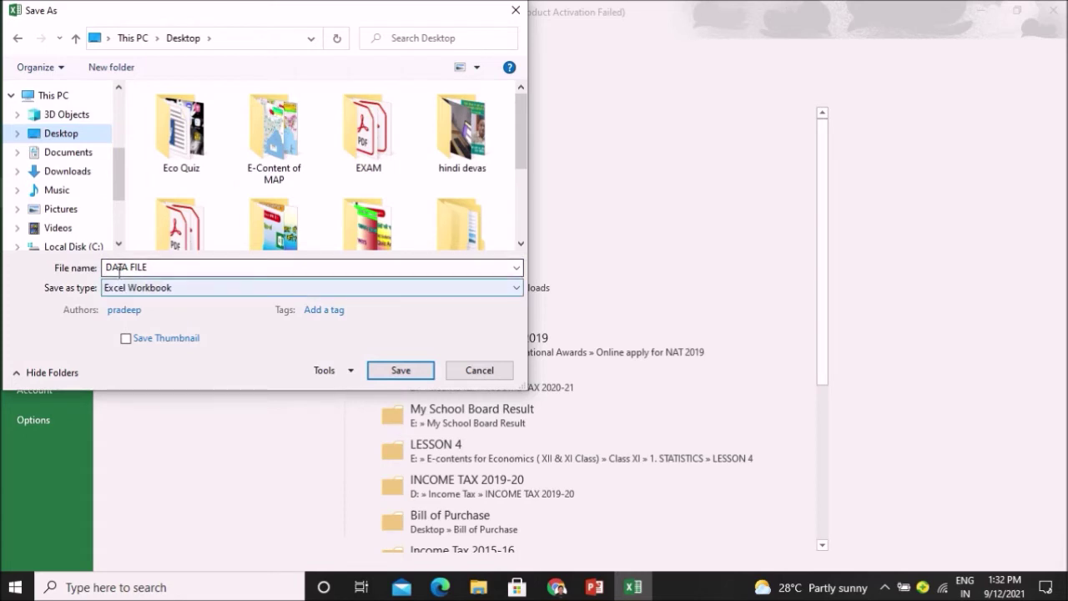
click(159, 267)
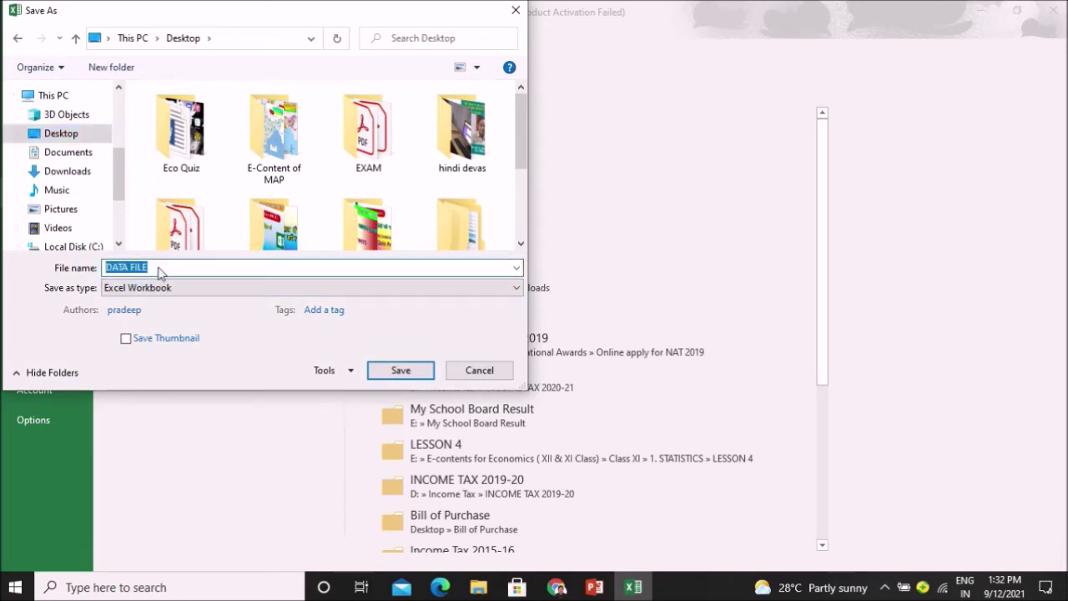
click(158, 267)
text(2)
click(407, 376)
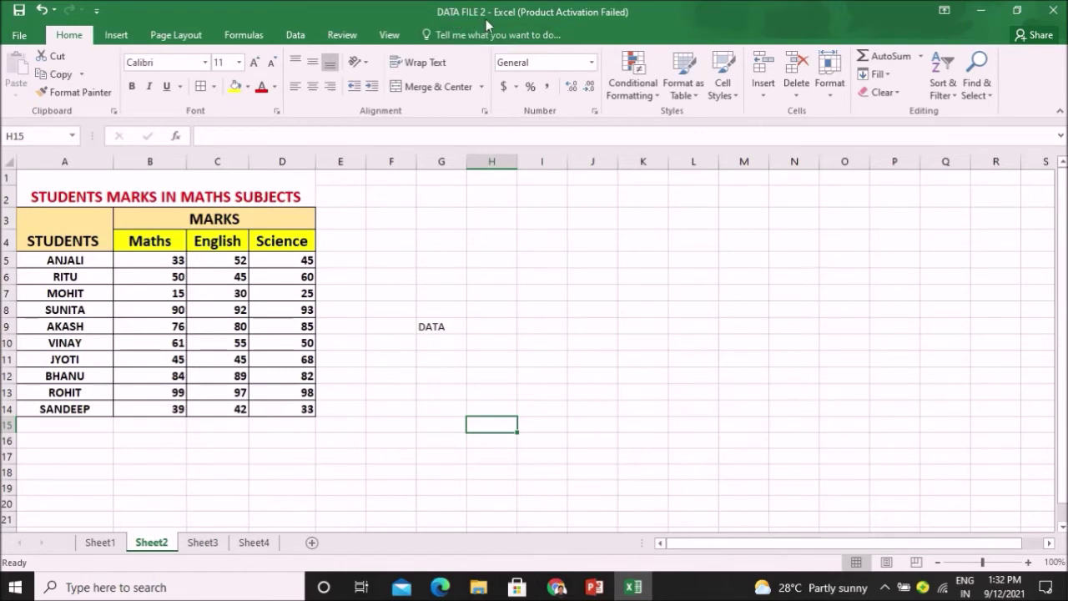
click(983, 15)
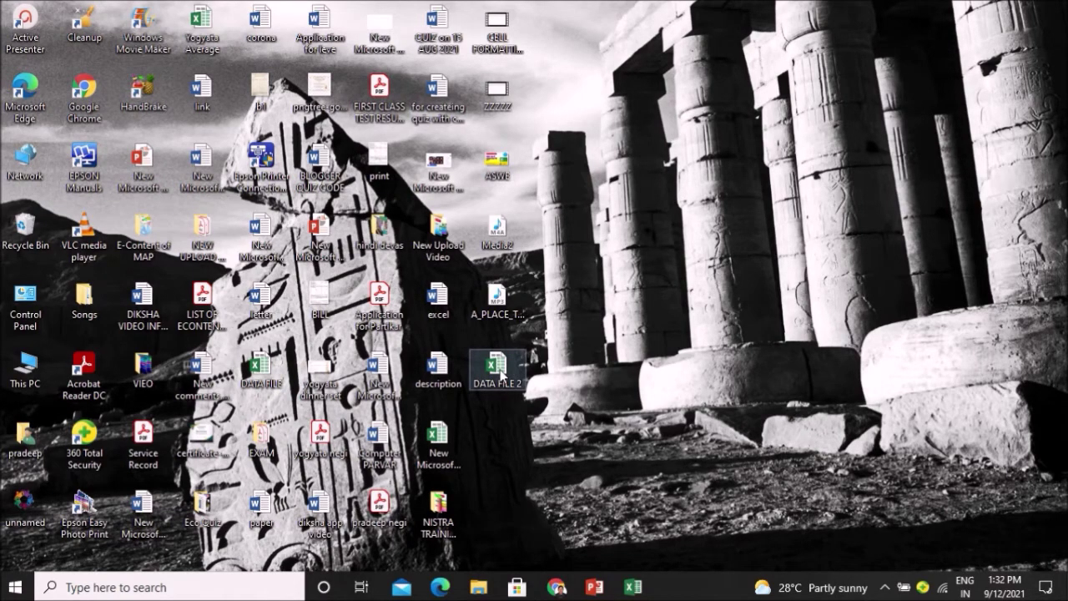
click(636, 589)
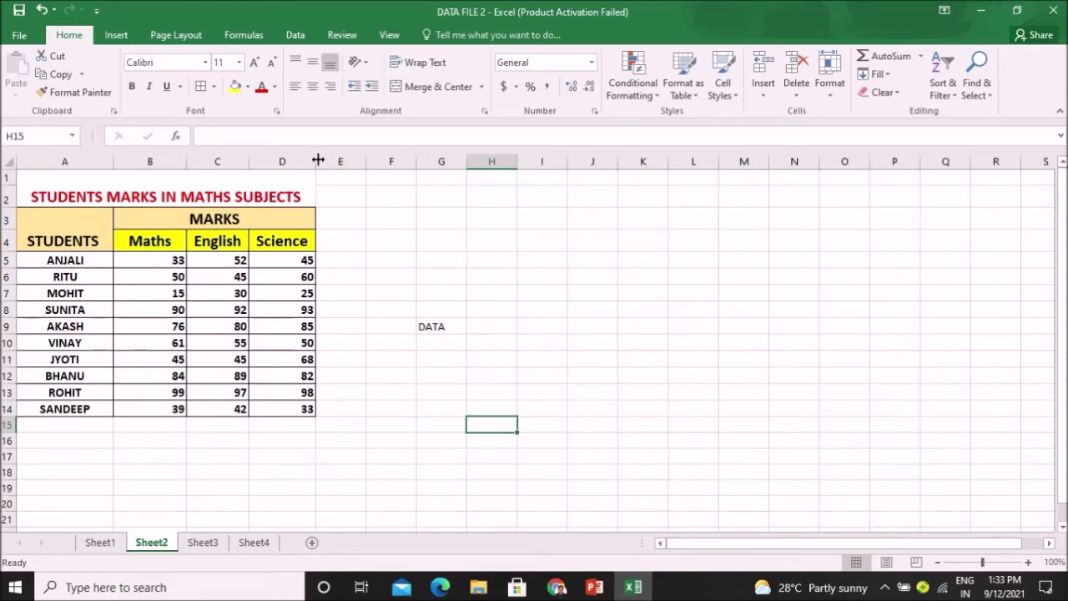
click(19, 35)
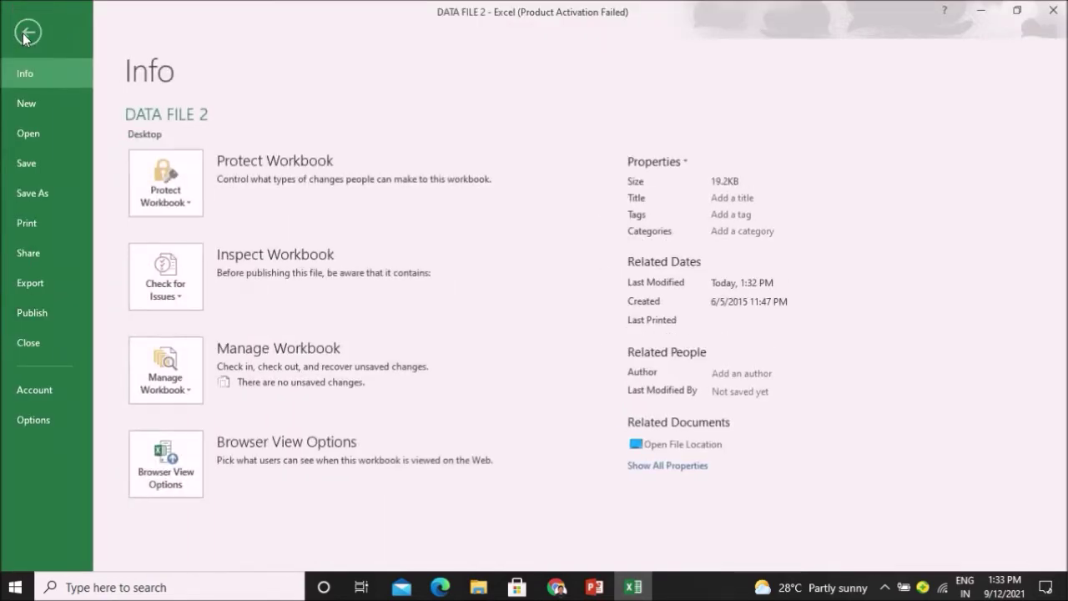
Open Save As for the current Desktop folder and expand the file-type list.
click(39, 193)
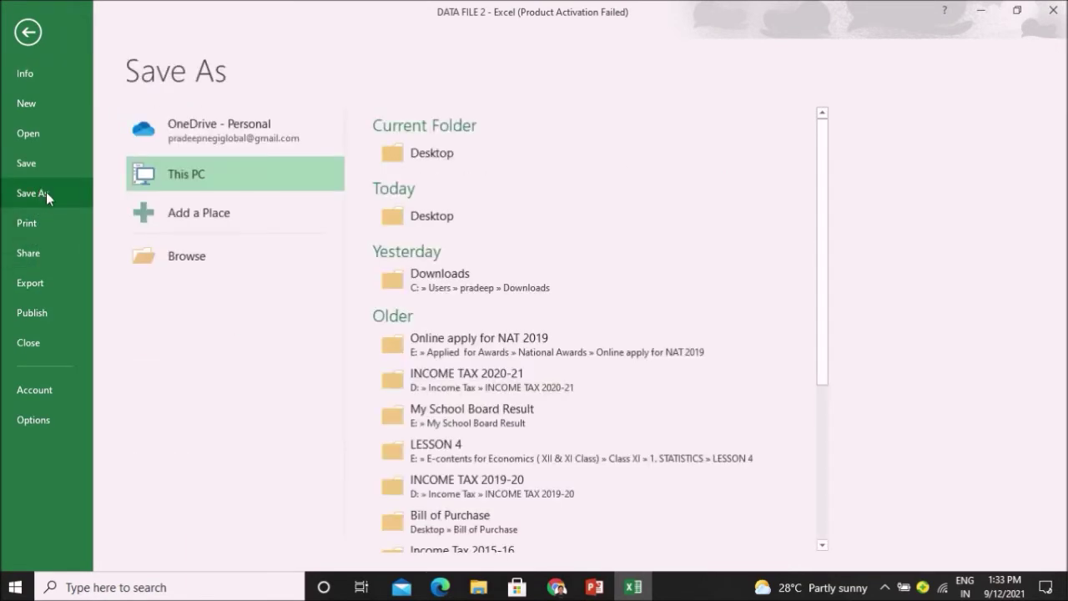
click(451, 153)
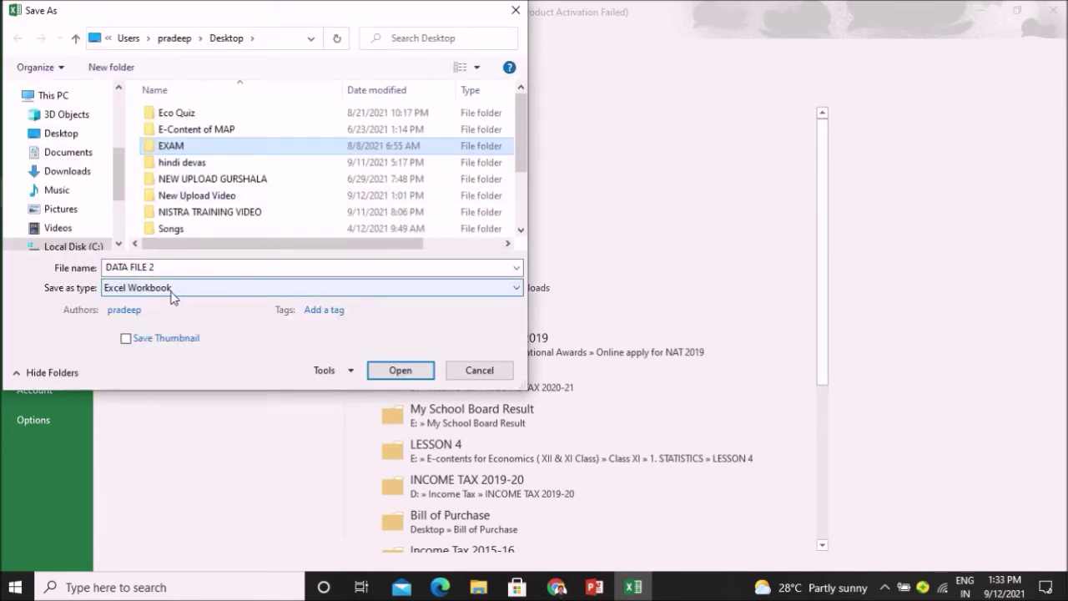
click(517, 286)
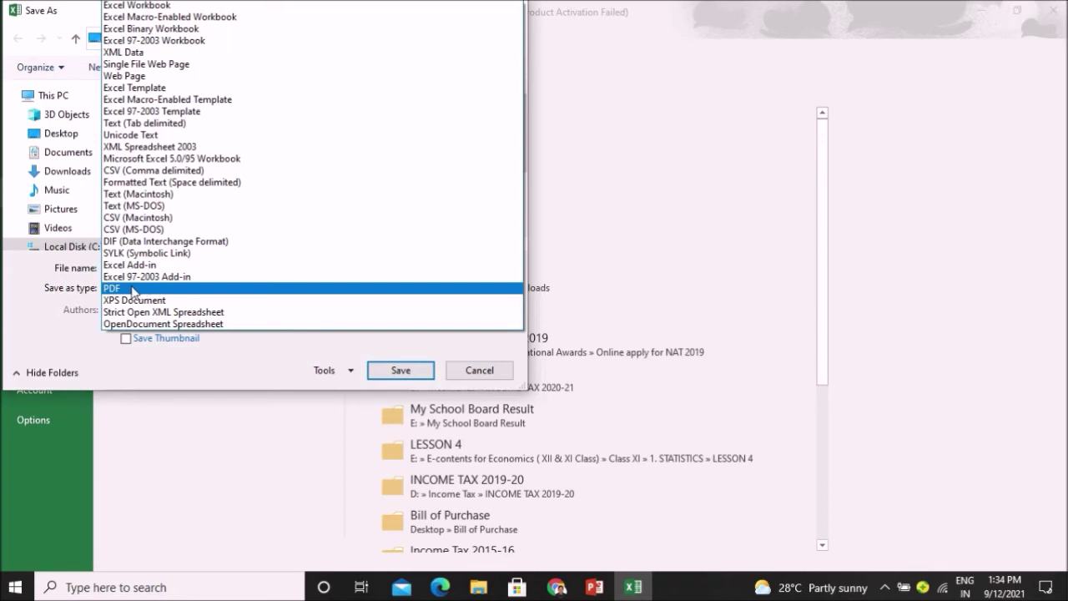
Choose PDF as the Save as type for DATA FILE 2.
click(132, 289)
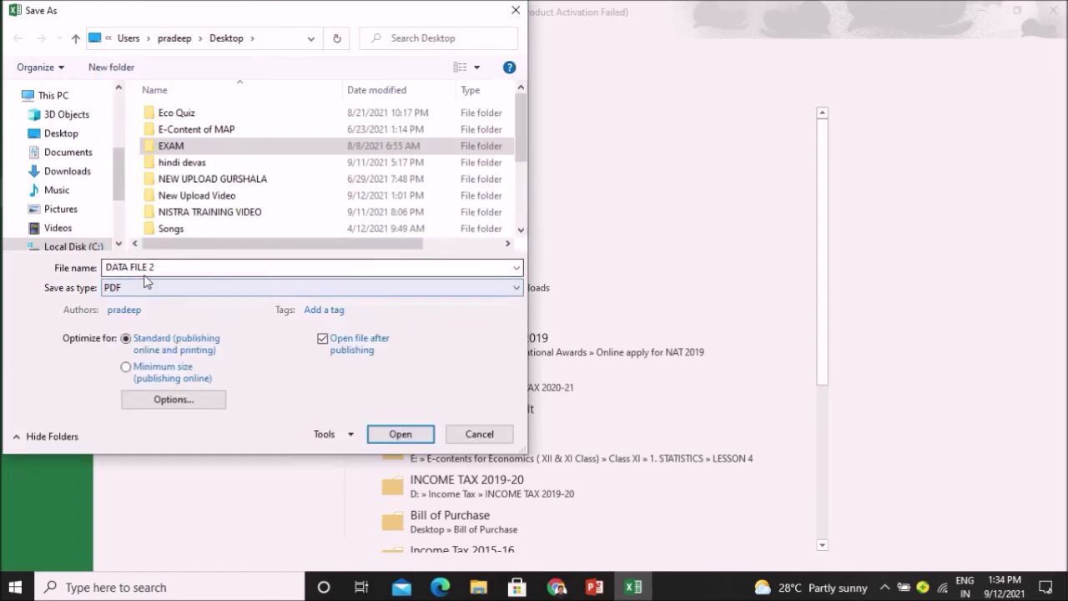
Rename the file to DATA FILE 3 and publish it as a PDF on the Desktop.
click(420, 435)
click(420, 436)
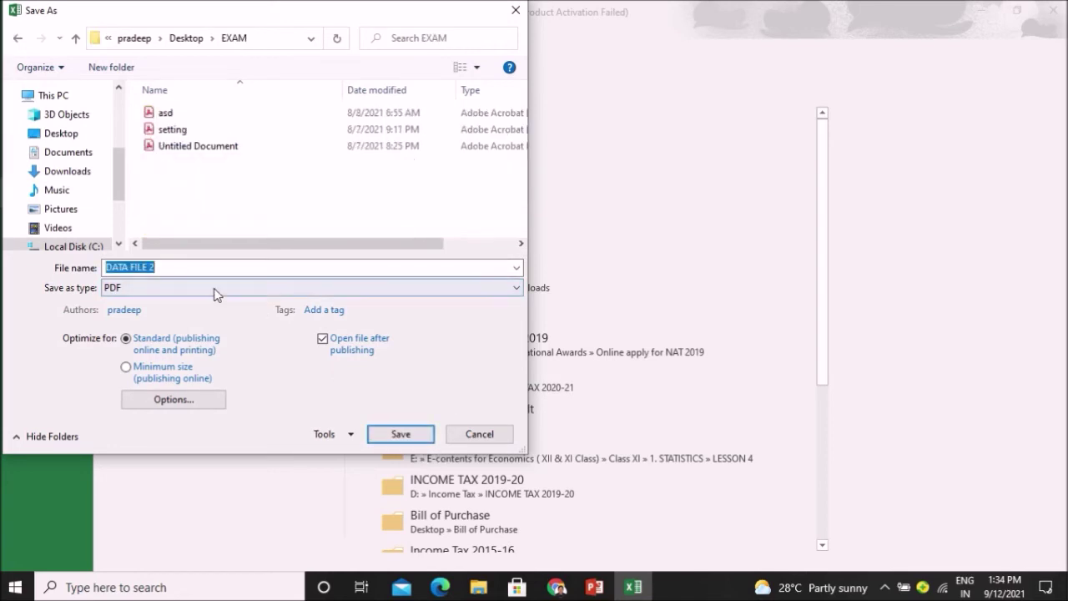
click(159, 268)
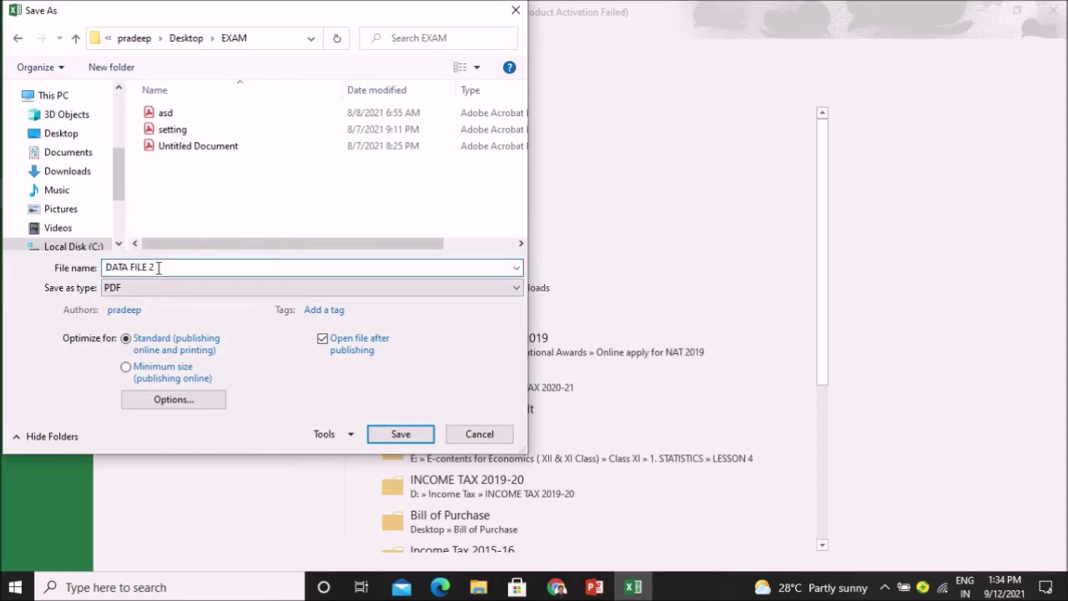
key(BackSpace)
text(3)
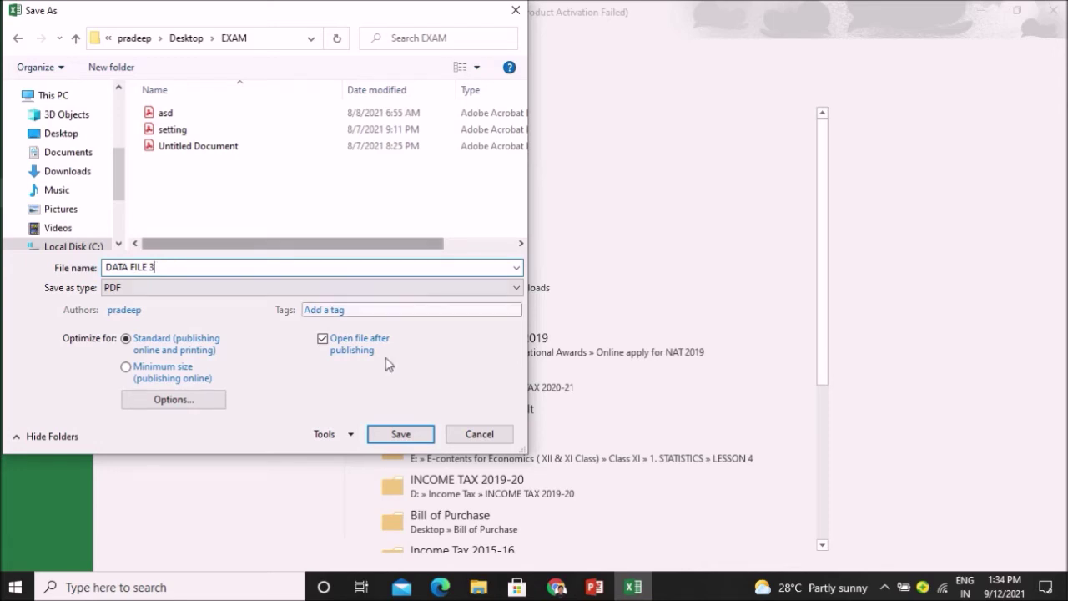
click(64, 136)
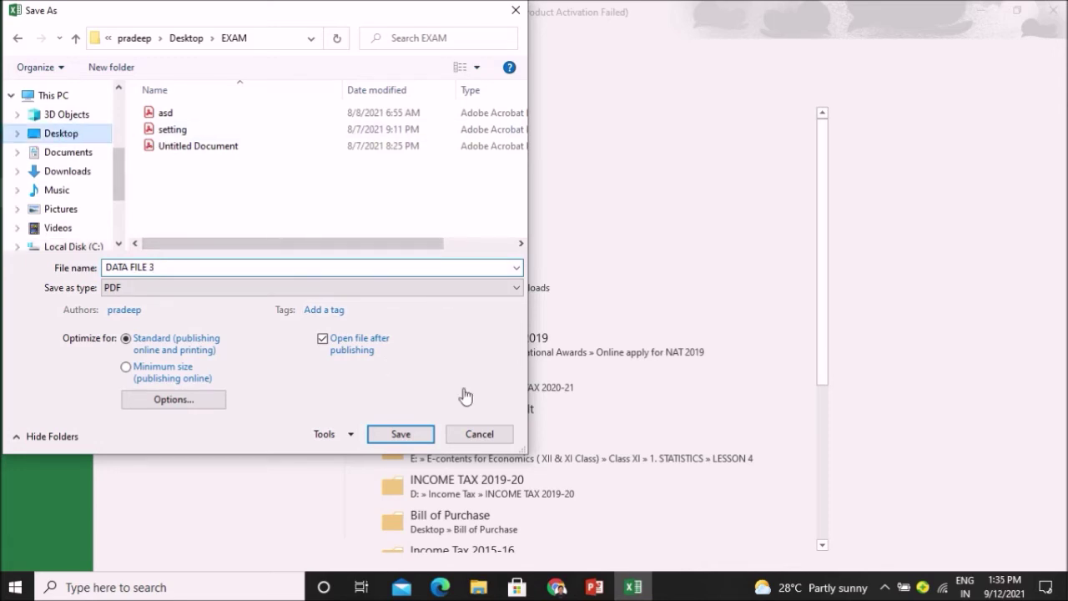
click(425, 438)
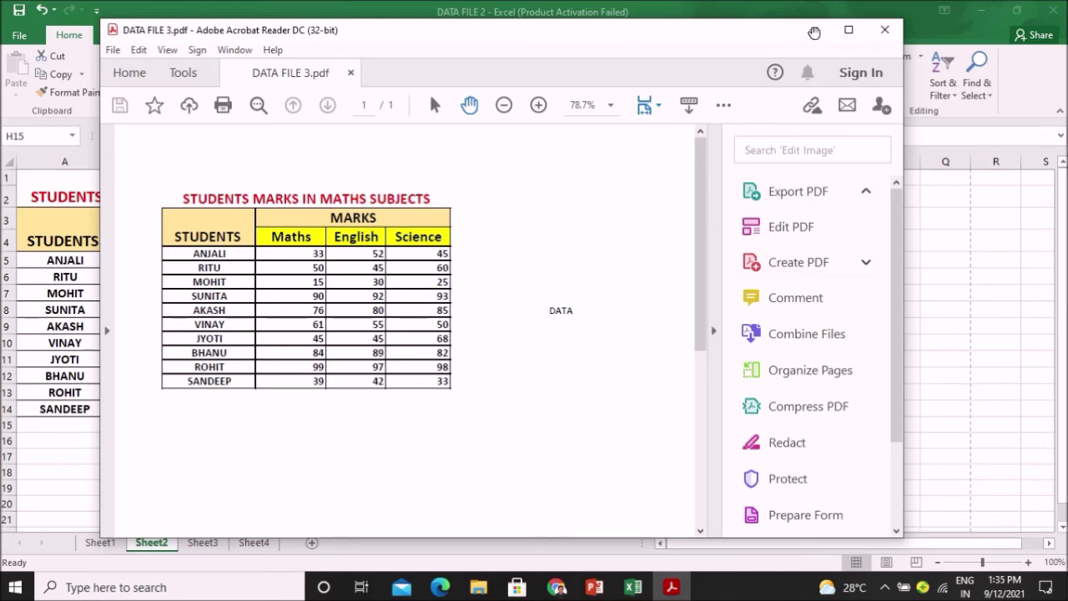
Close DATA FILE 3.pdf in Acrobat Reader DC and return to the workbook.
click(945, 205)
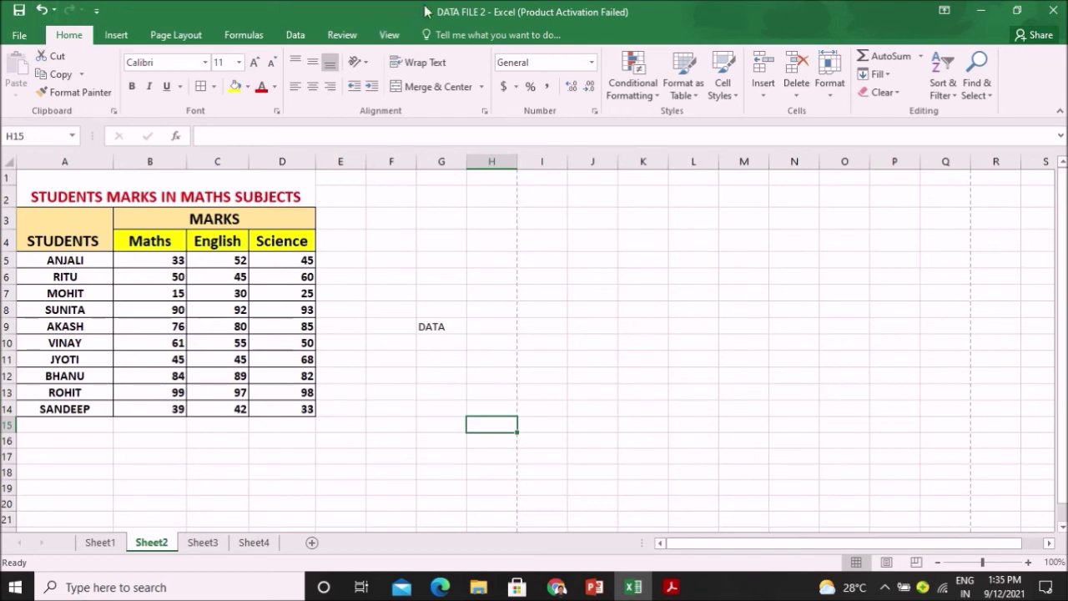
Save the DATA FILE 2 workbook from the Quick Access Toolbar.
click(18, 14)
click(19, 14)
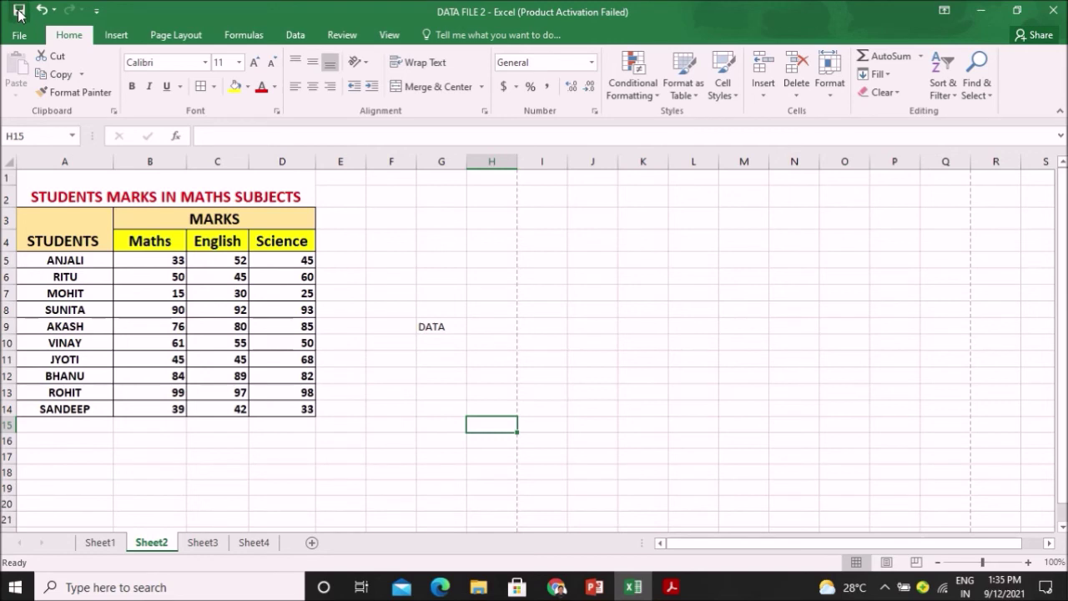